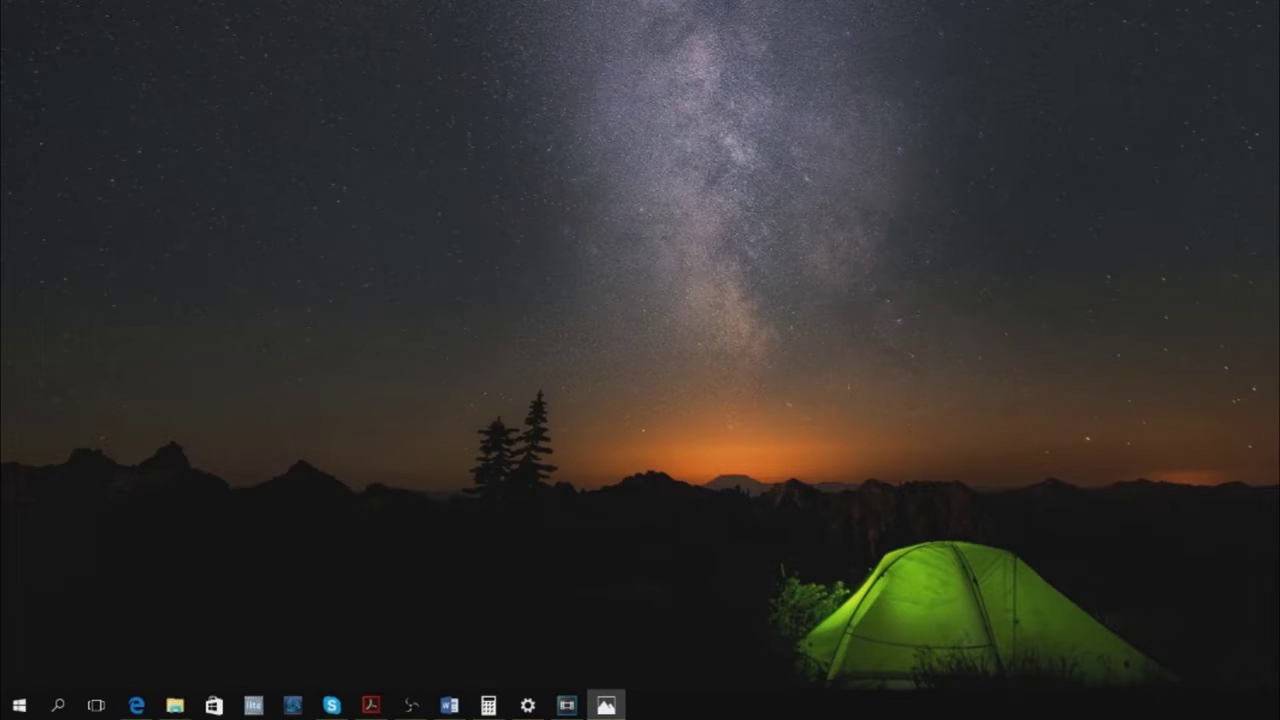
Restore the Firefox window from the taskbar and drag it further right on the desktop.
click(606, 705)
drag(3, 128, 908, 43)
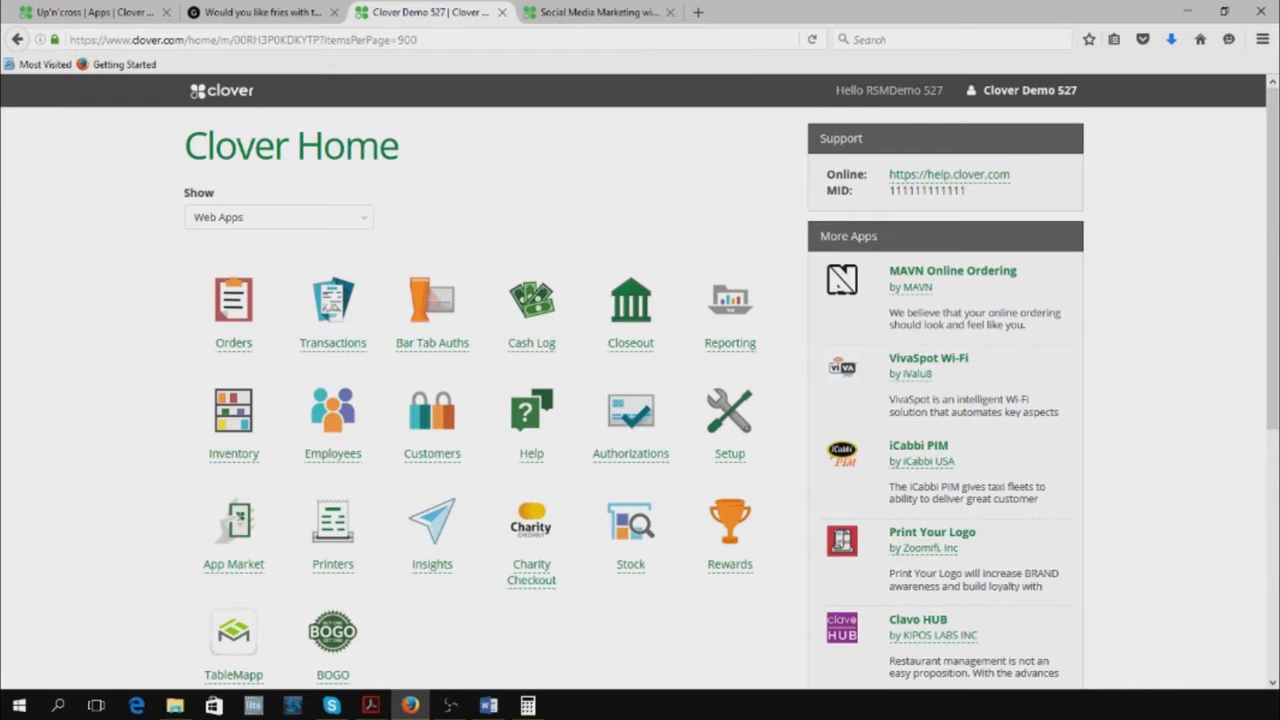
Launch Insights, set the dashboard Time Interval to Monthly, and go to My Products.
click(445, 575)
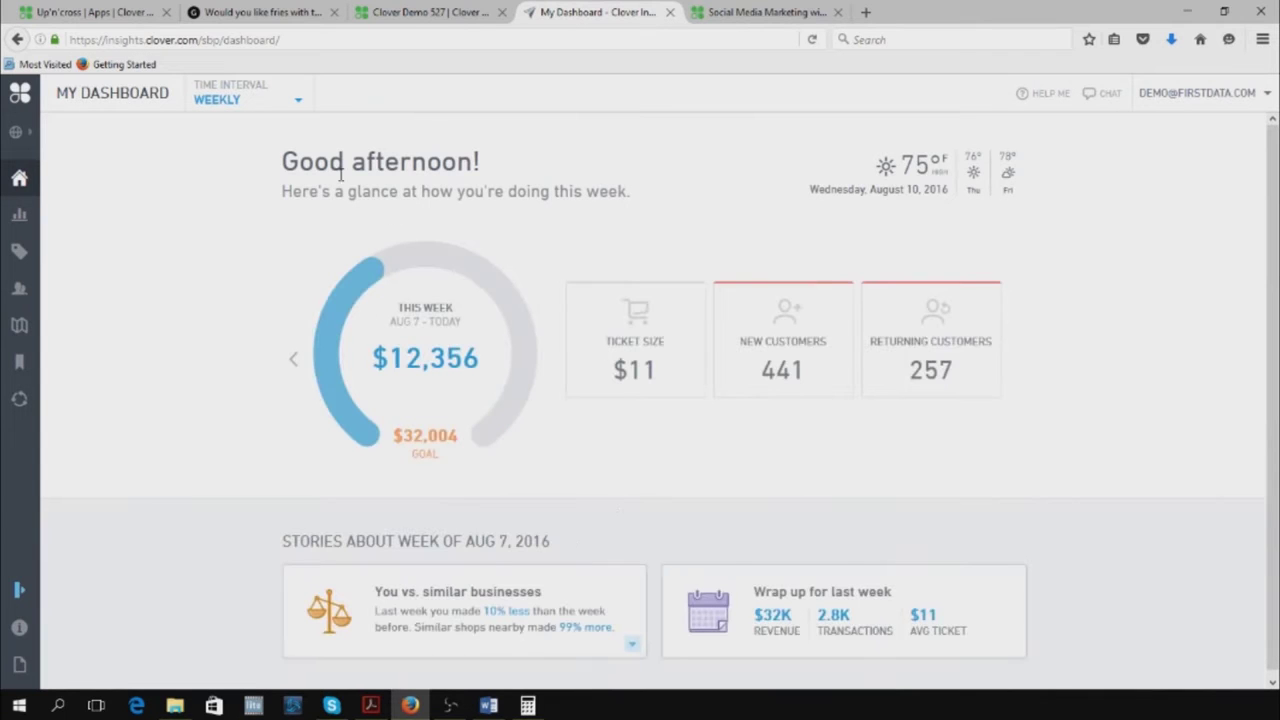
click(287, 102)
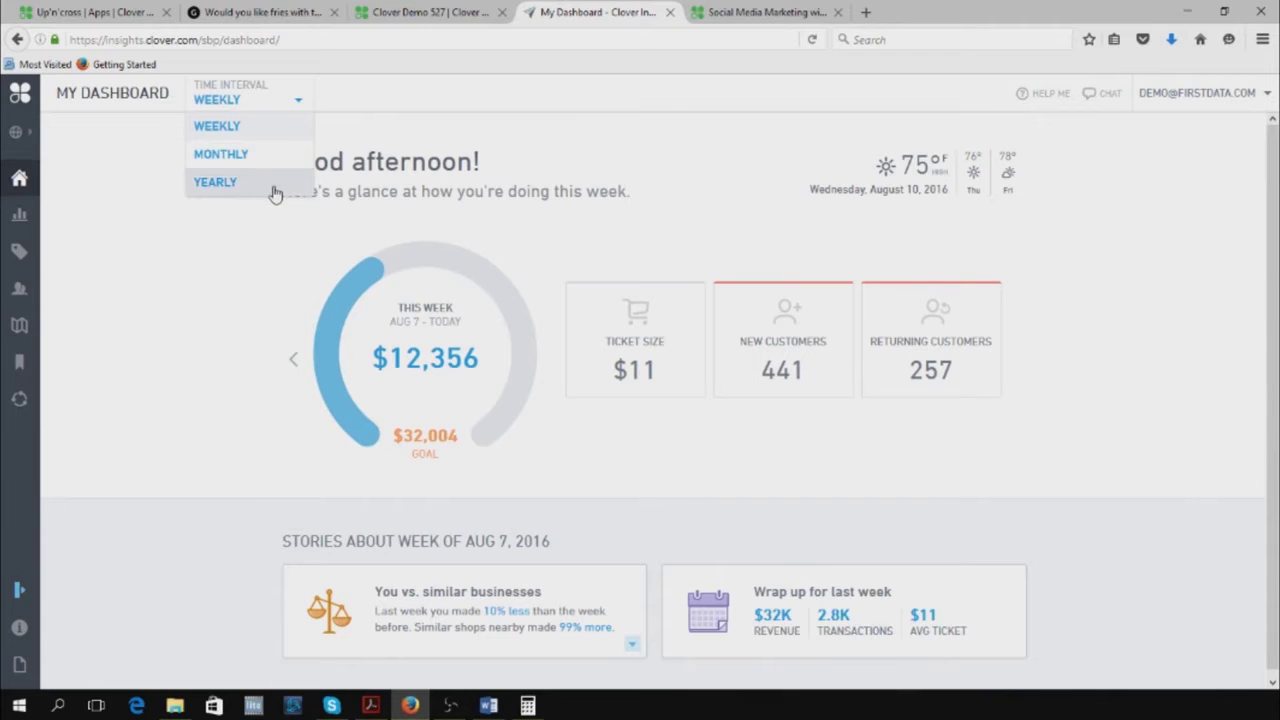
click(270, 160)
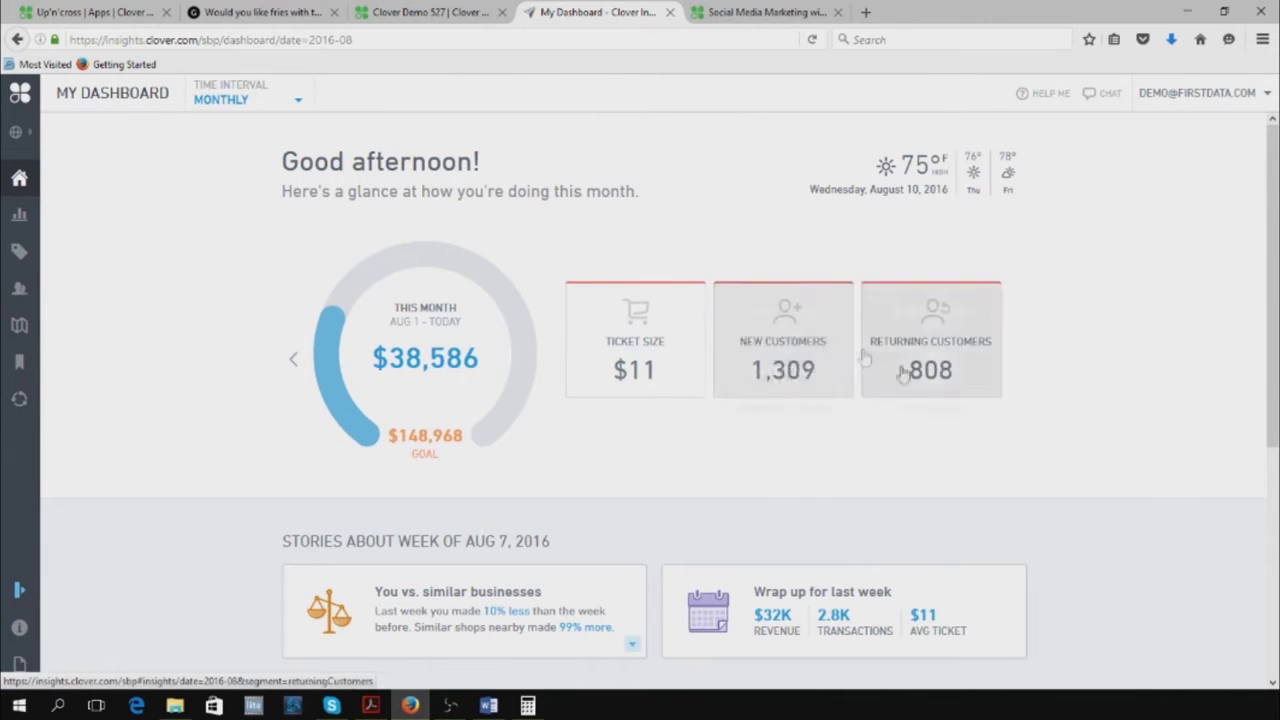
click(19, 251)
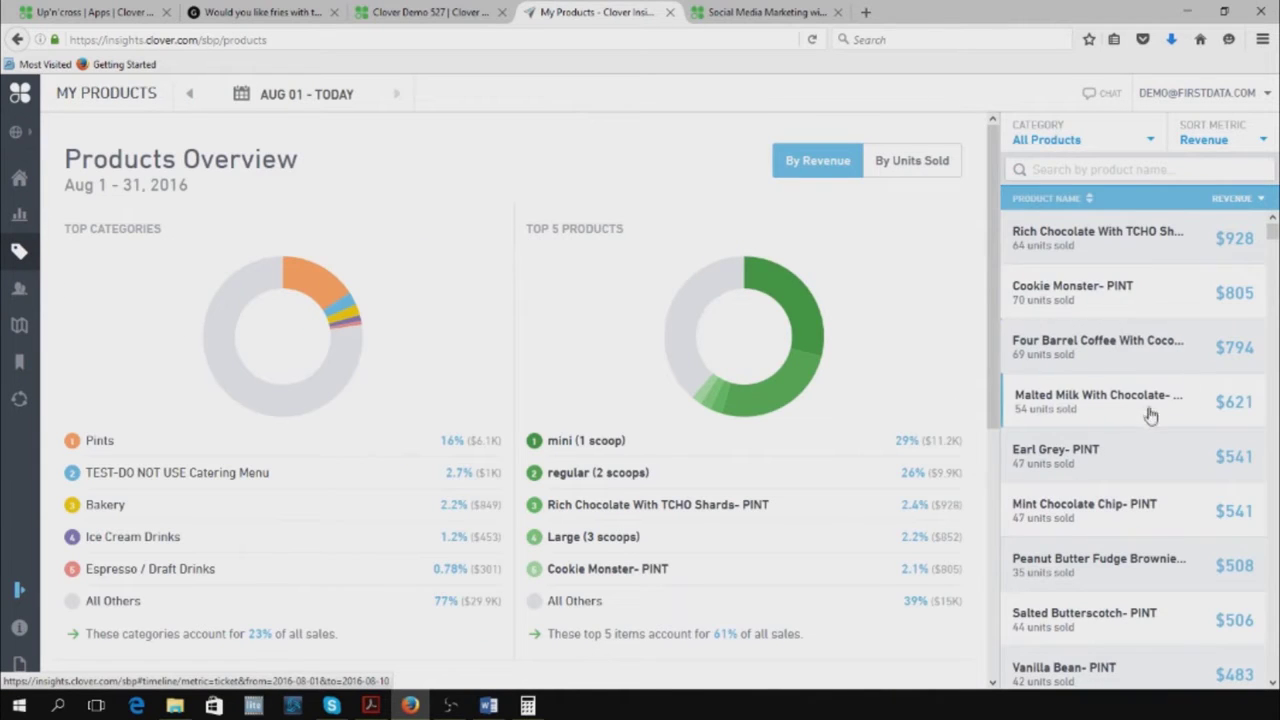
Switch the category and top-5 product rankings to By Units Sold and browse the product list.
scroll(1175, 433, down, 3)
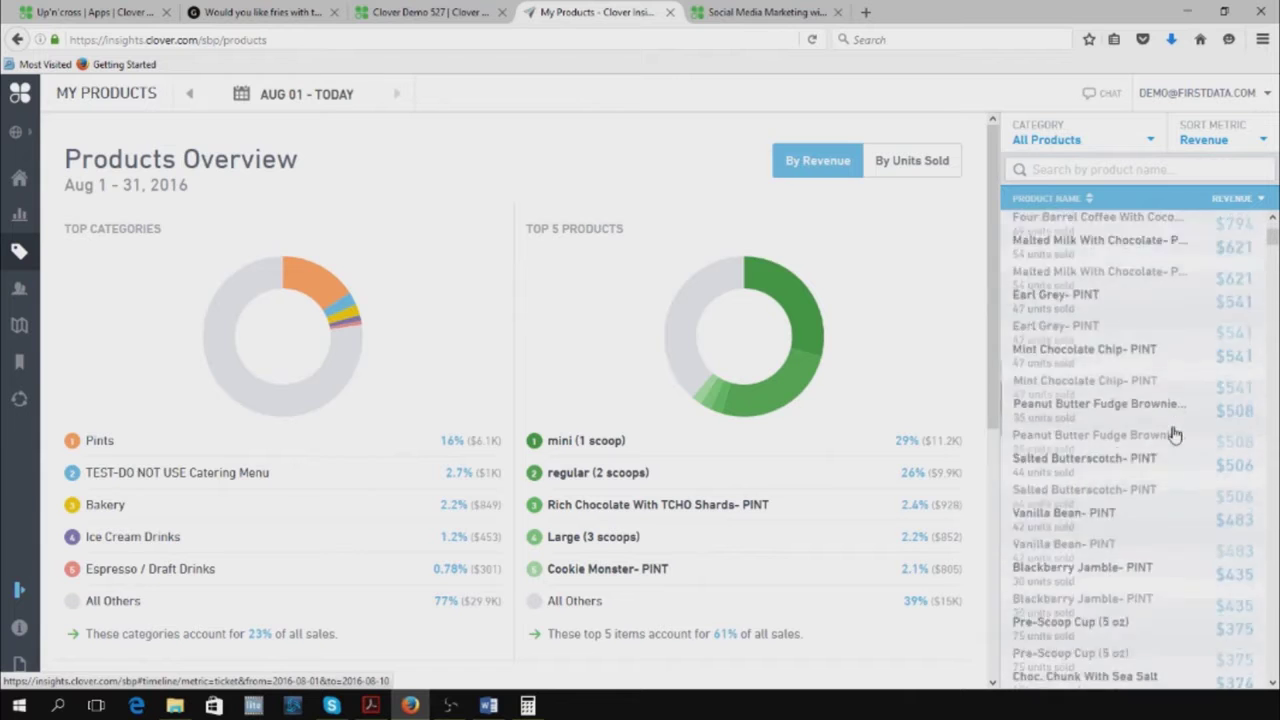
click(913, 162)
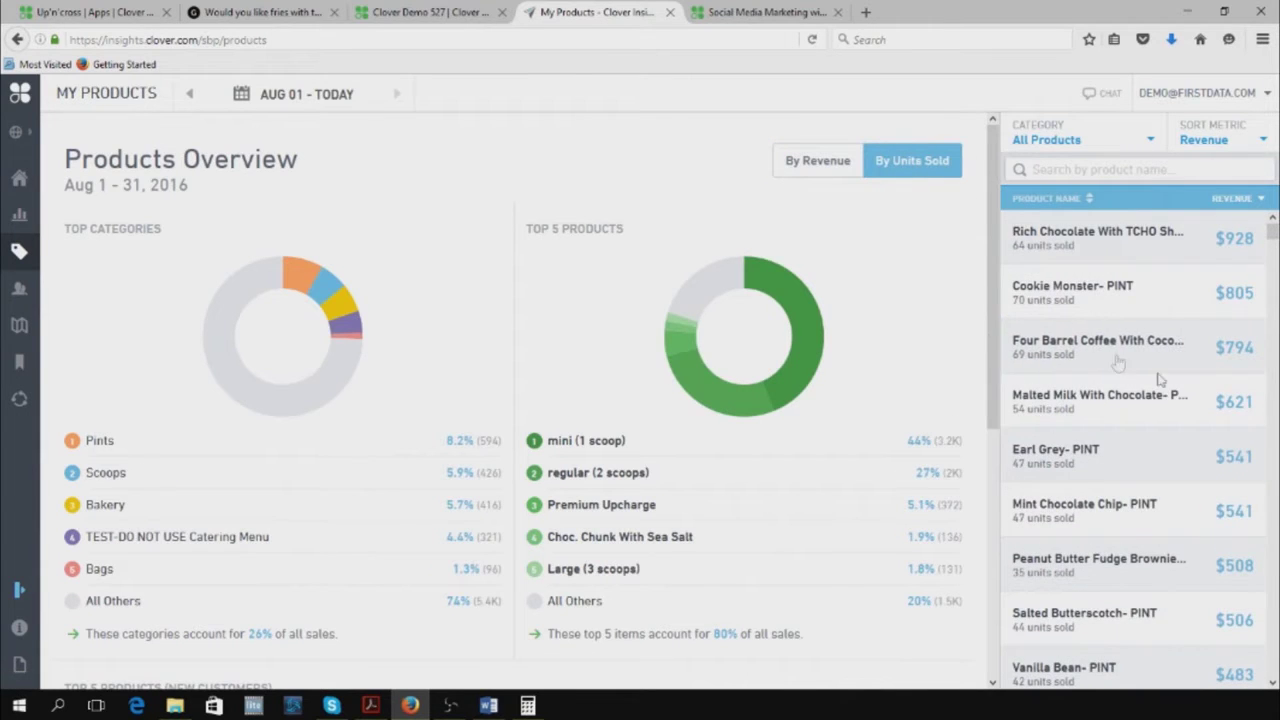
scroll(1176, 480, down, 3)
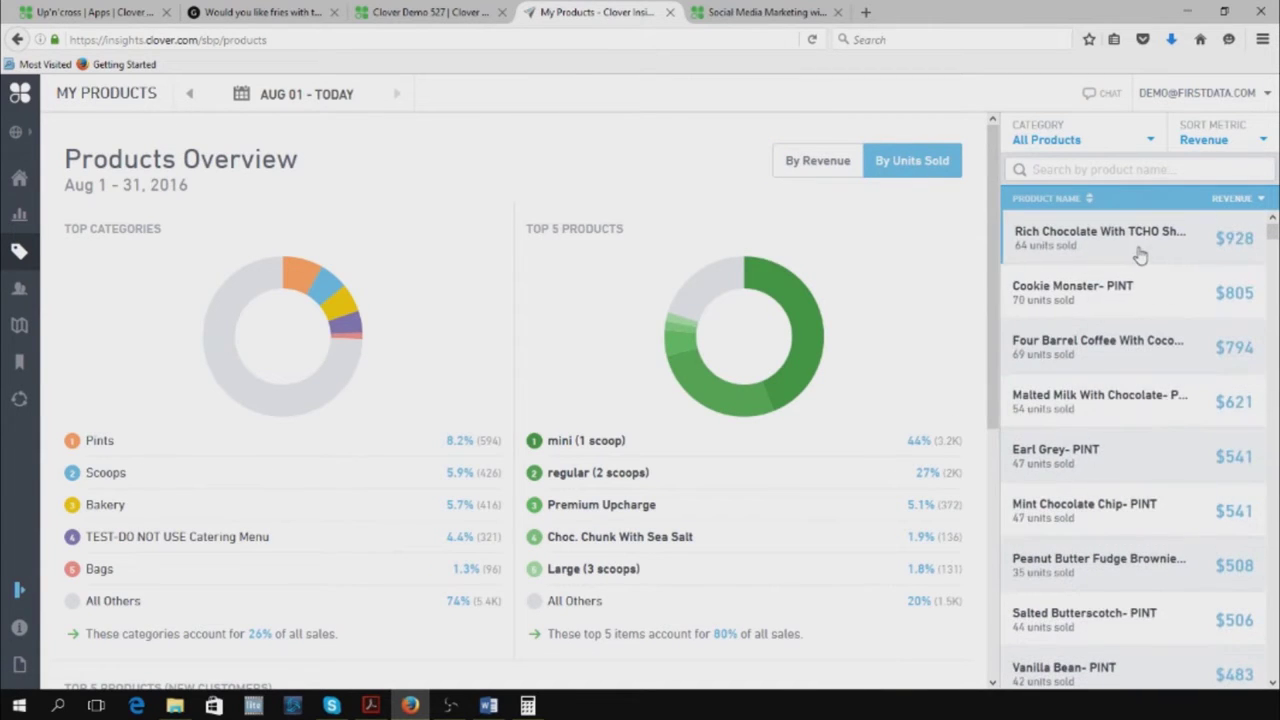
scroll(1154, 430, down, 10)
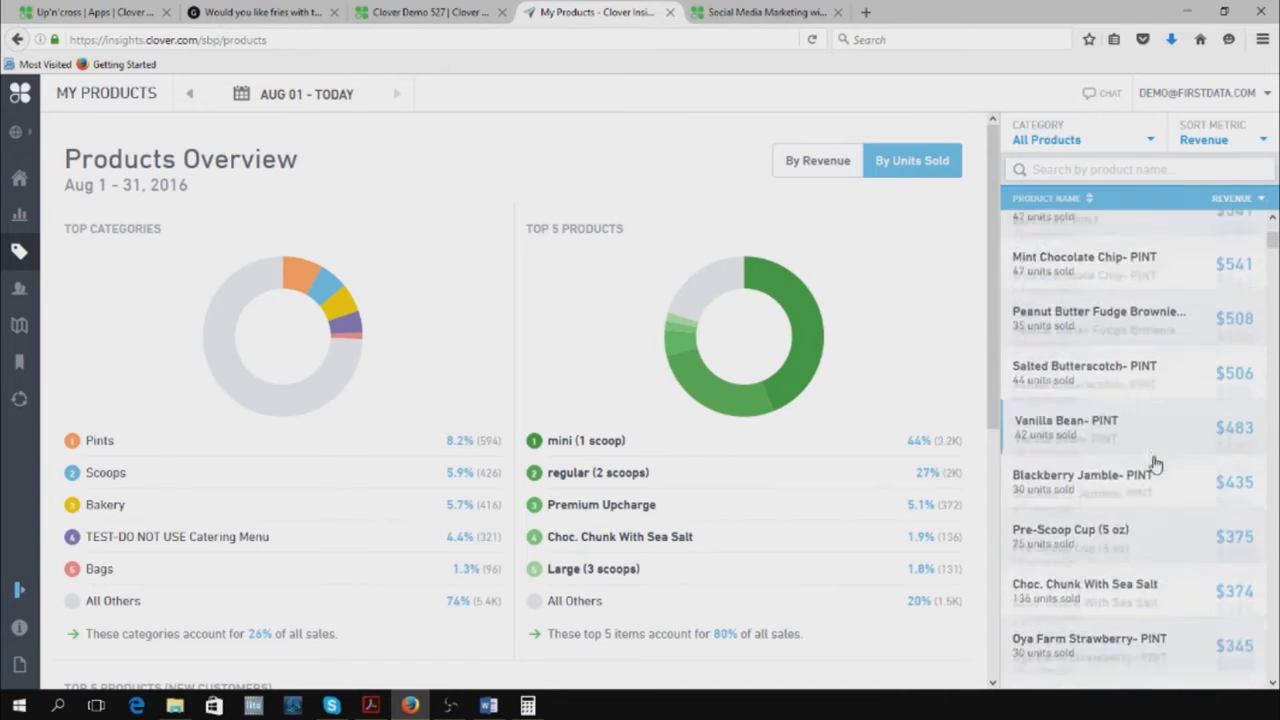
drag(1266, 278, 1267, 226)
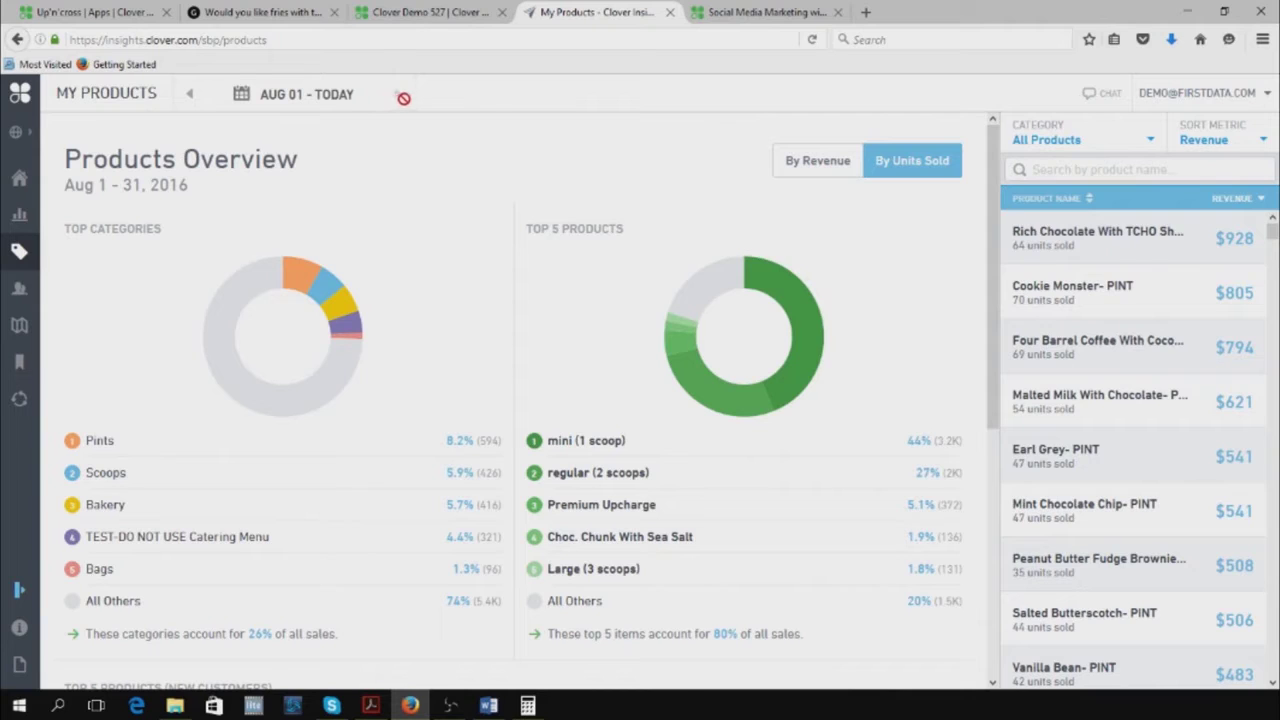
click(266, 94)
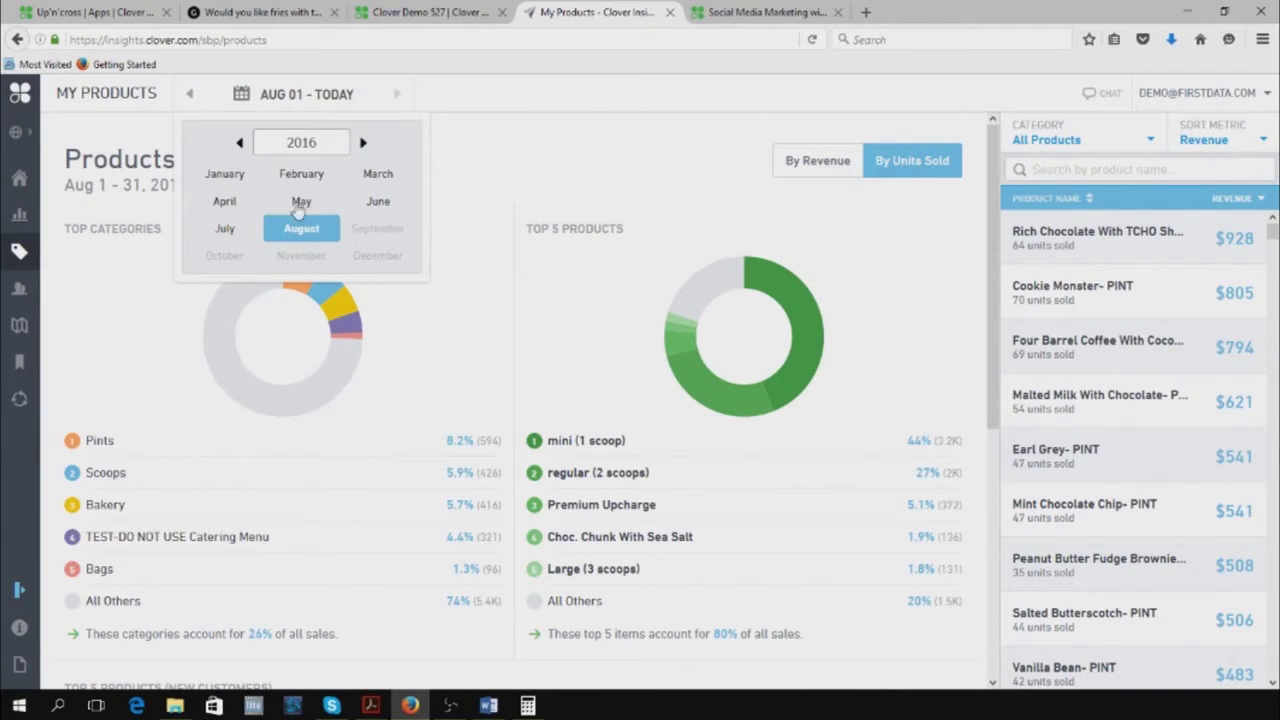
Set the products overview to June 2016, then go to the My Neighborhood map.
click(378, 203)
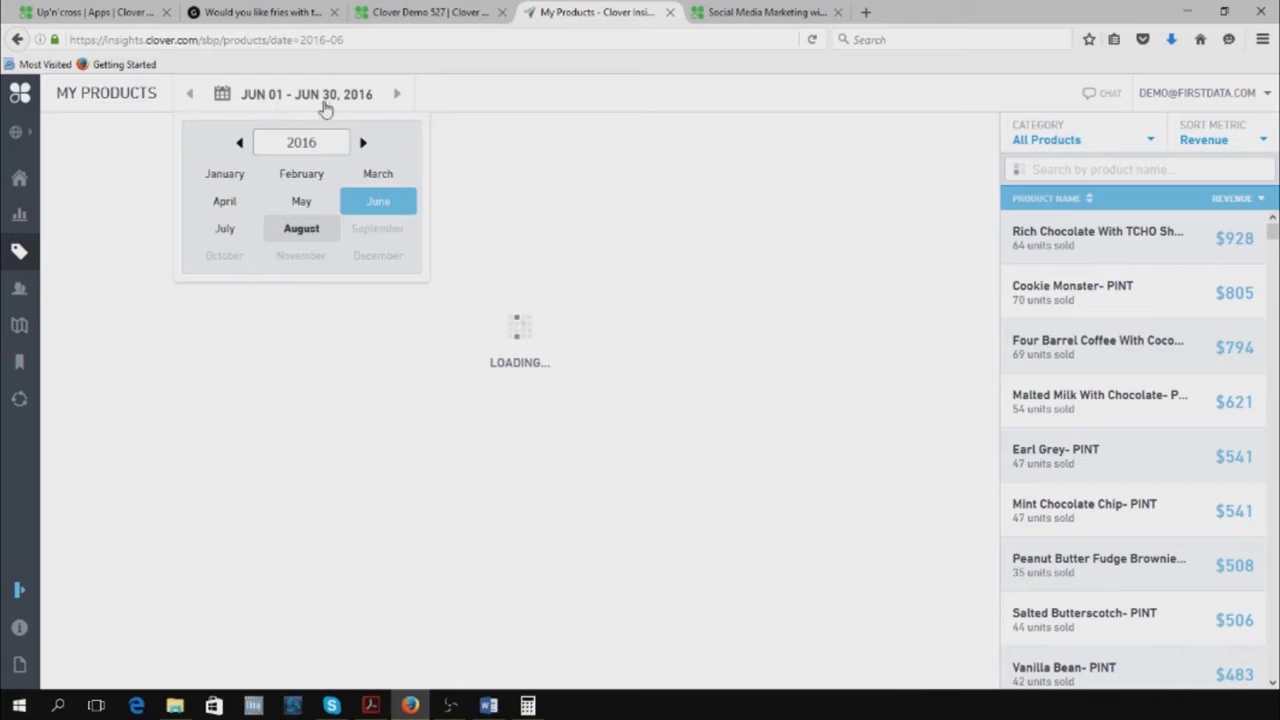
click(872, 360)
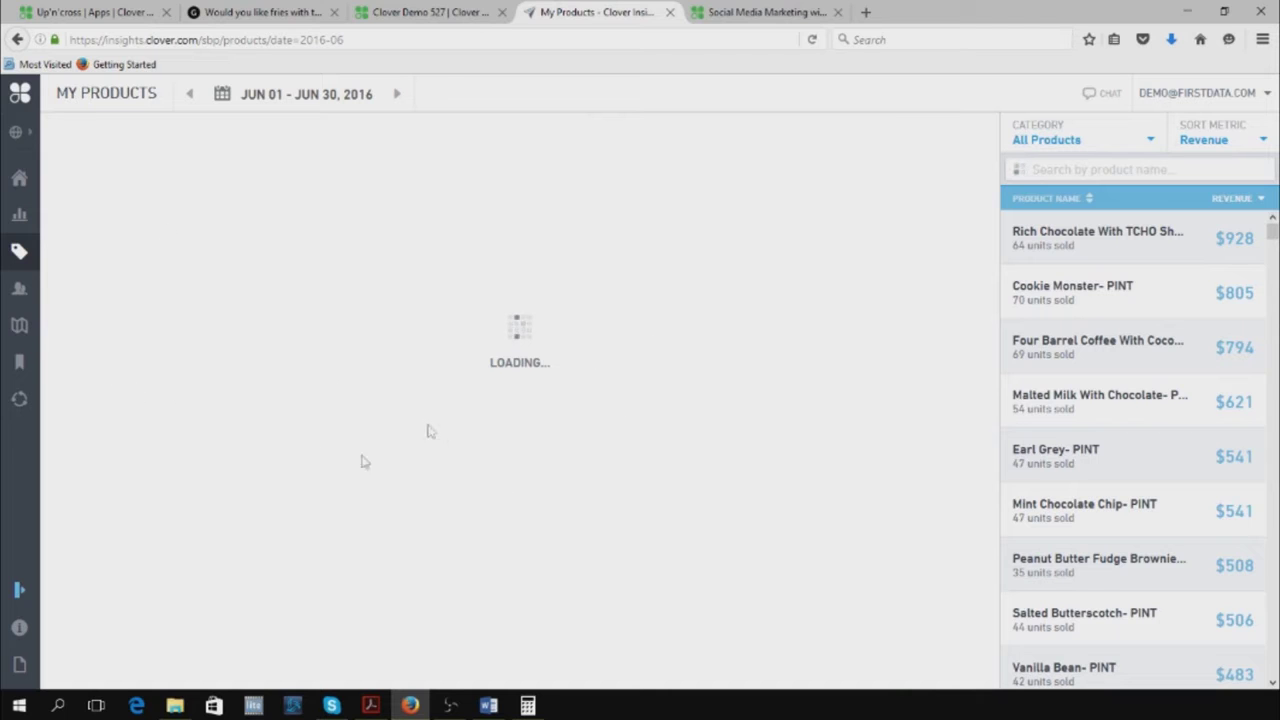
click(20, 328)
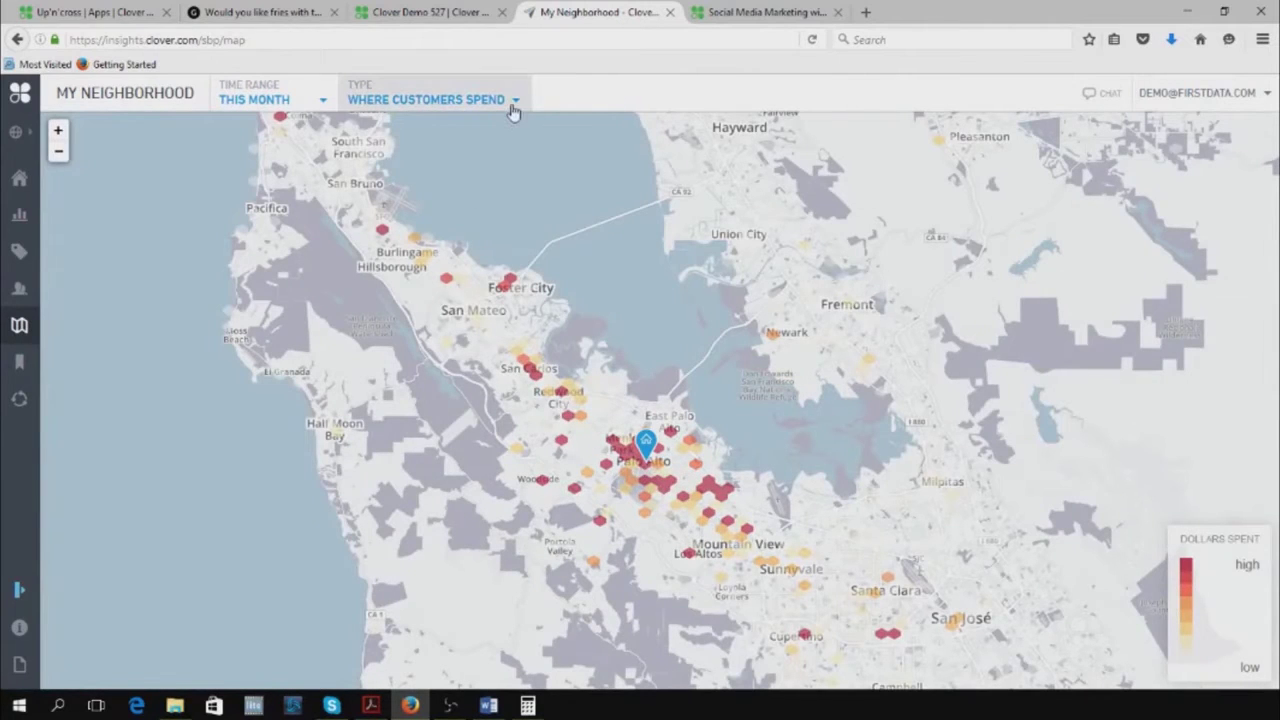
Set the map TYPE to Where Customers Live and pan so Palo Alto sits higher and left.
click(512, 106)
click(486, 156)
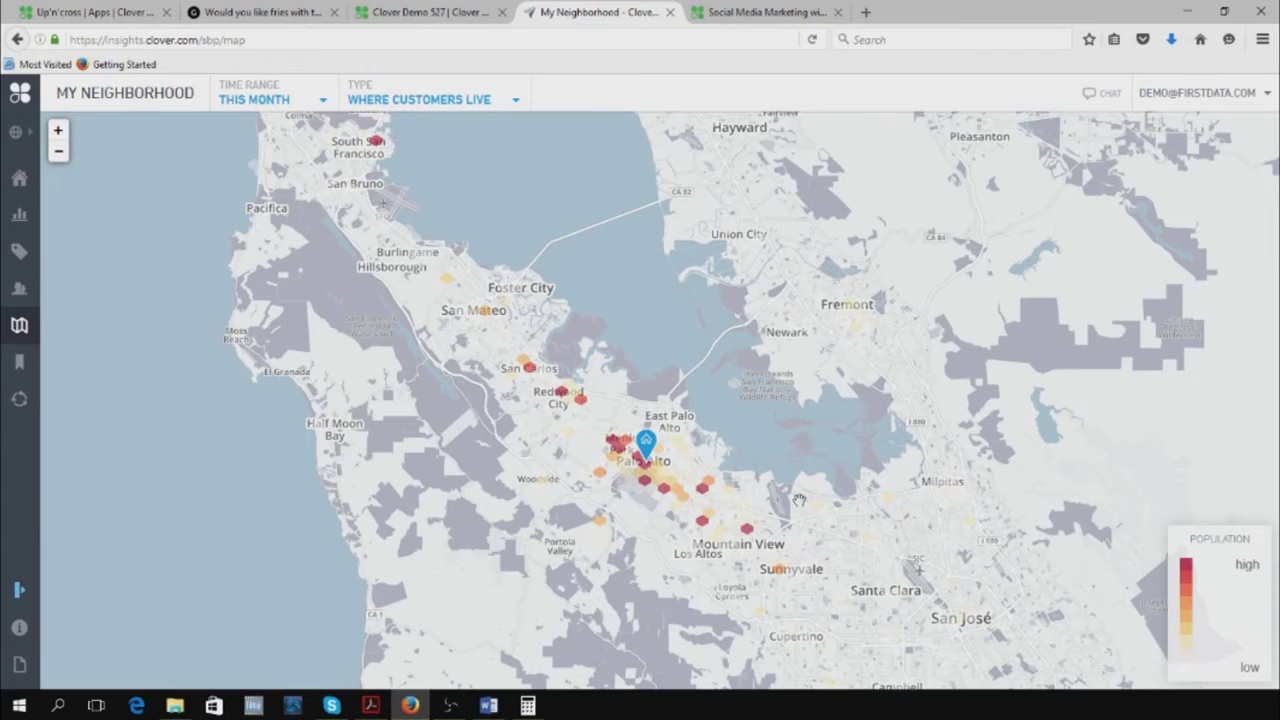
drag(800, 500, 628, 343)
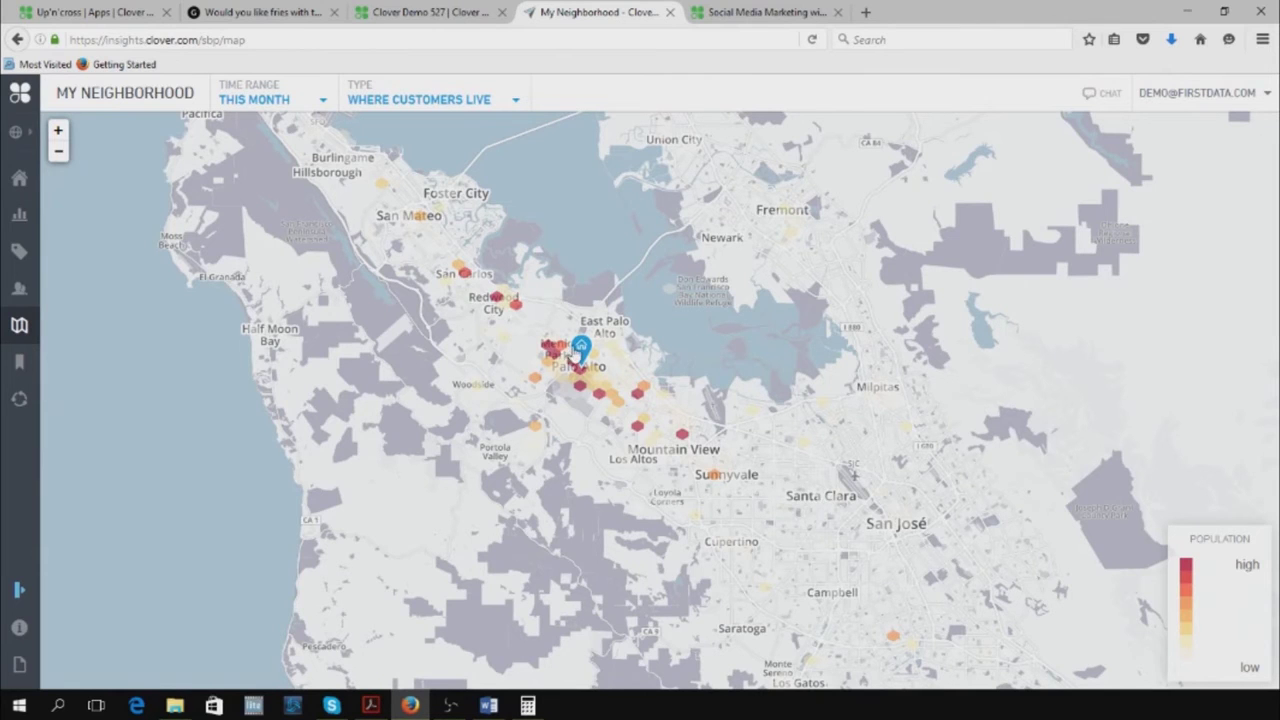
scroll(598, 348, down, 2)
scroll(555, 312, up, 2)
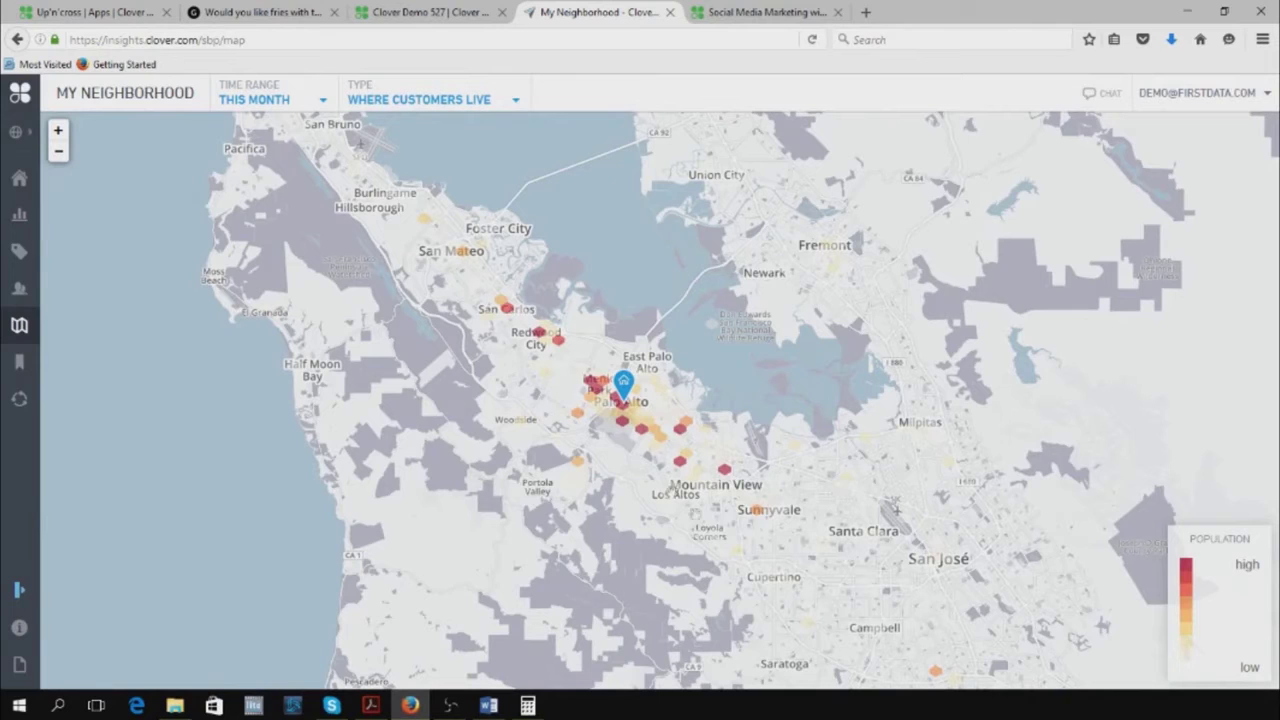
Switch the map to Where Customers Spend, zoom in on Palo Alto, then go to My Store.
click(430, 99)
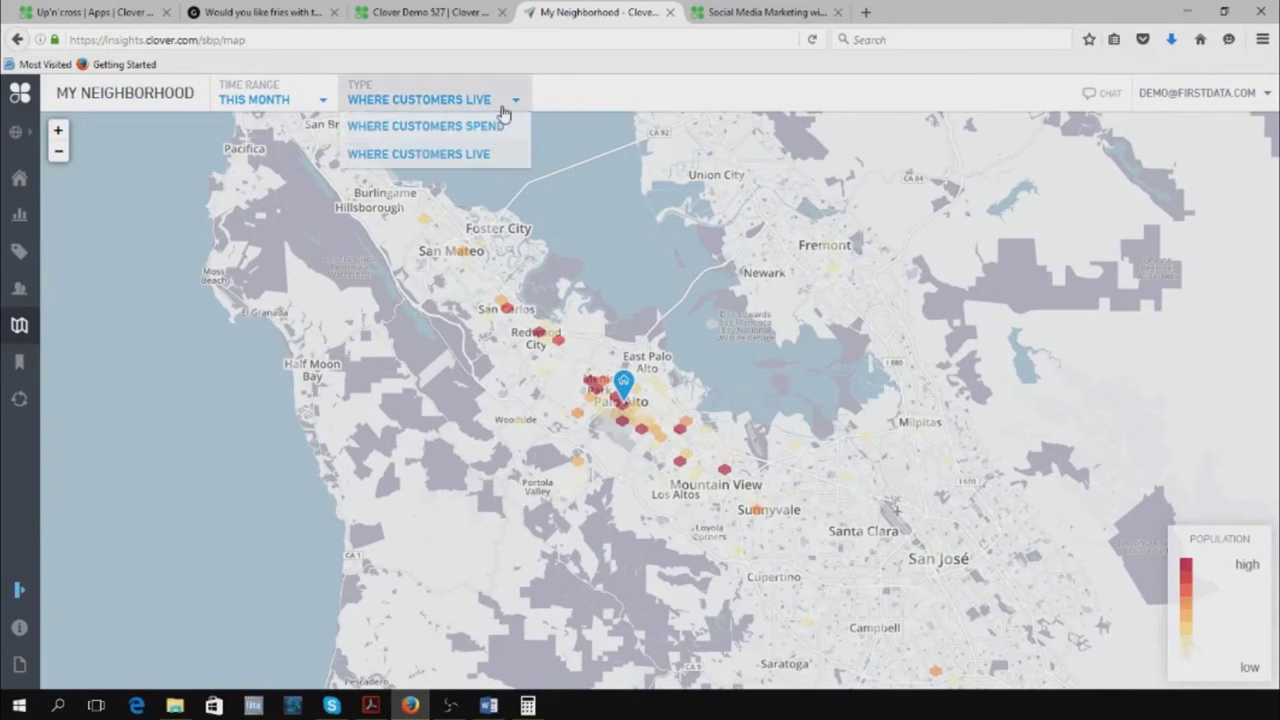
click(425, 126)
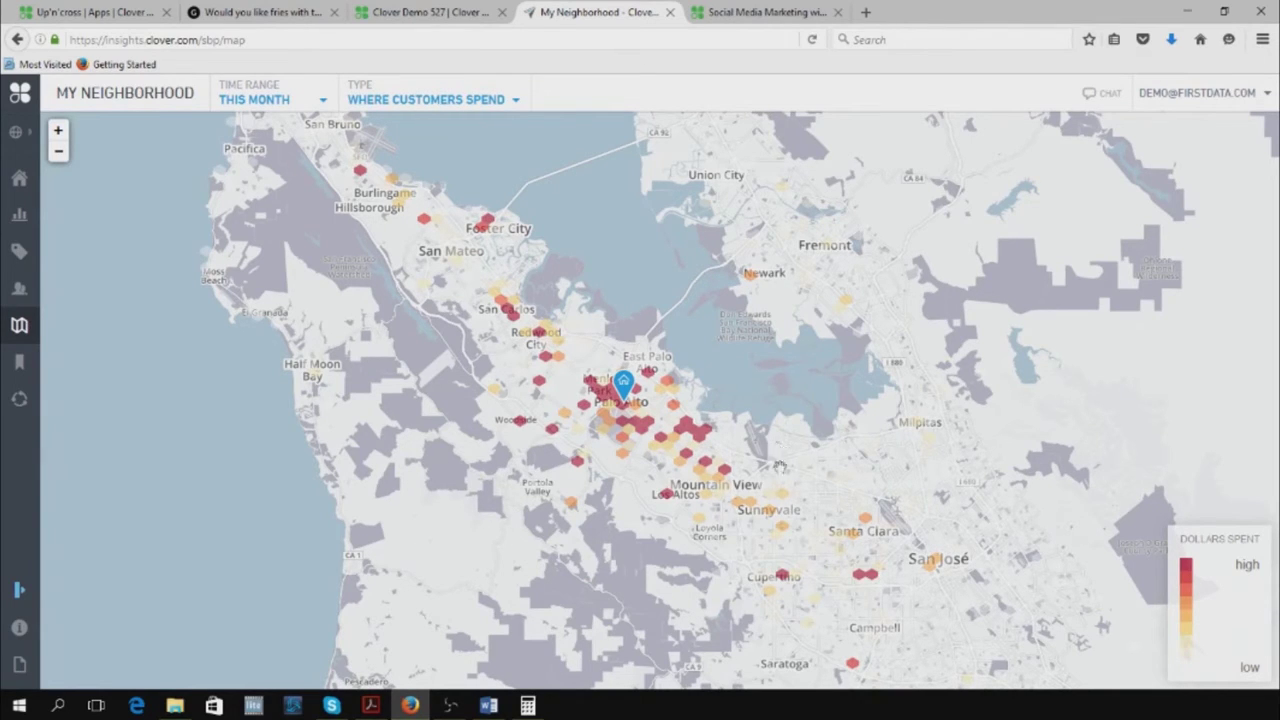
scroll(661, 421, up, 3)
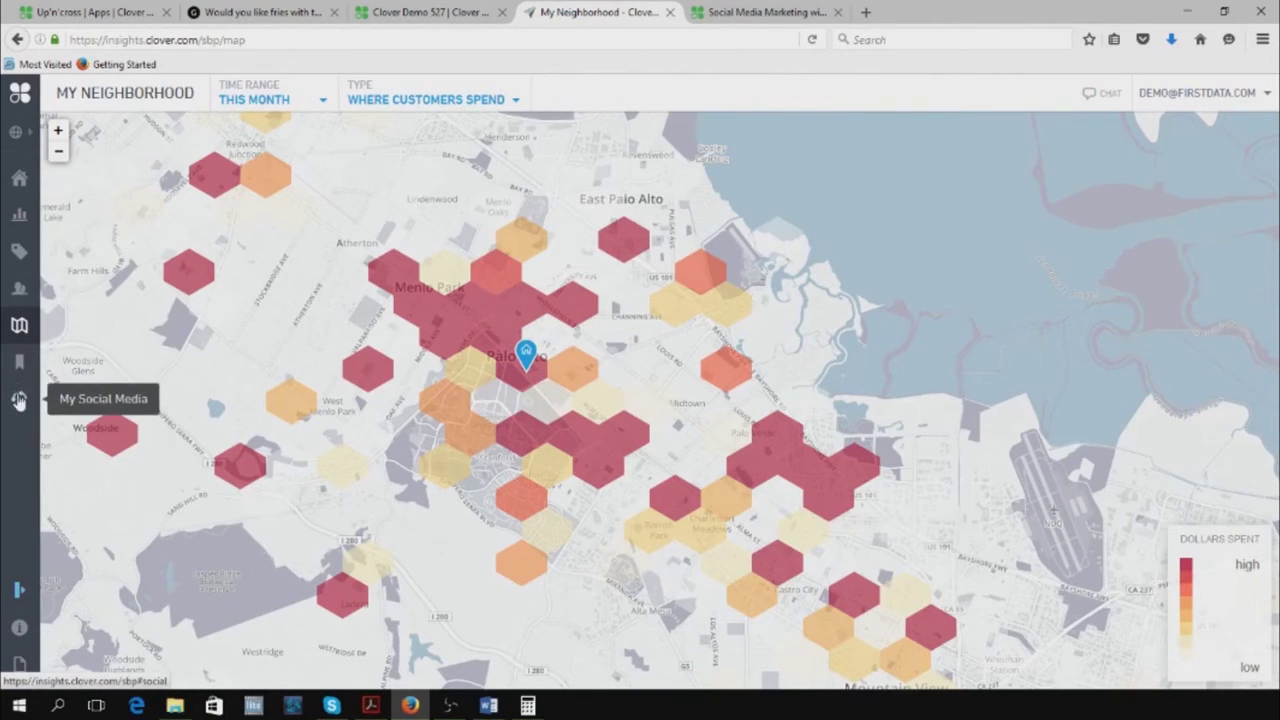
click(19, 222)
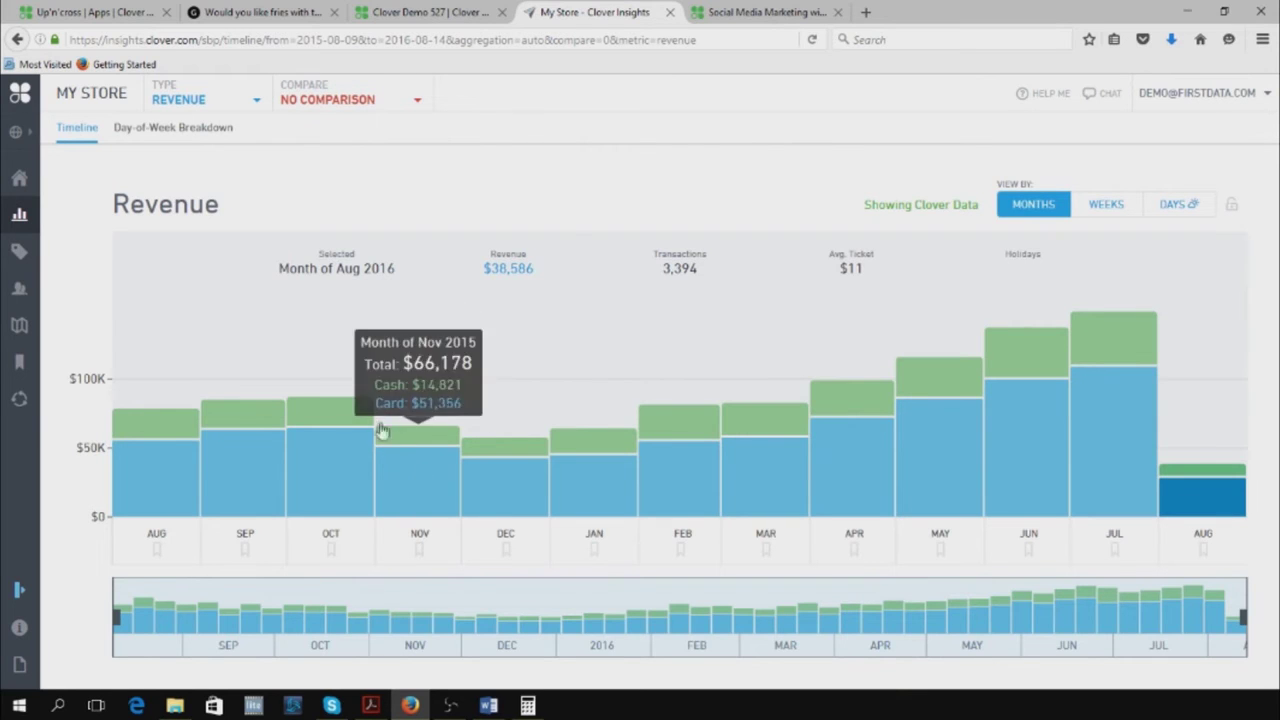
Change the revenue chart's View By from months to WEEKS, then to DAYS.
mouse_move(351, 418)
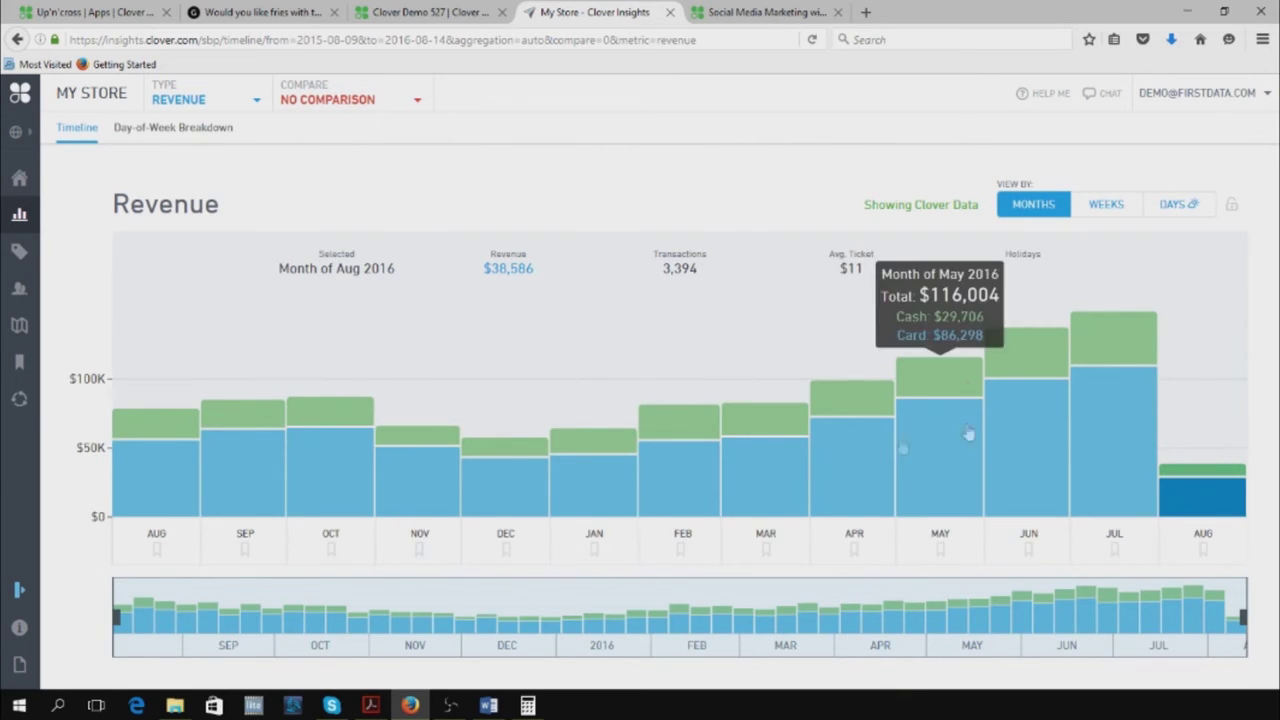
click(1105, 206)
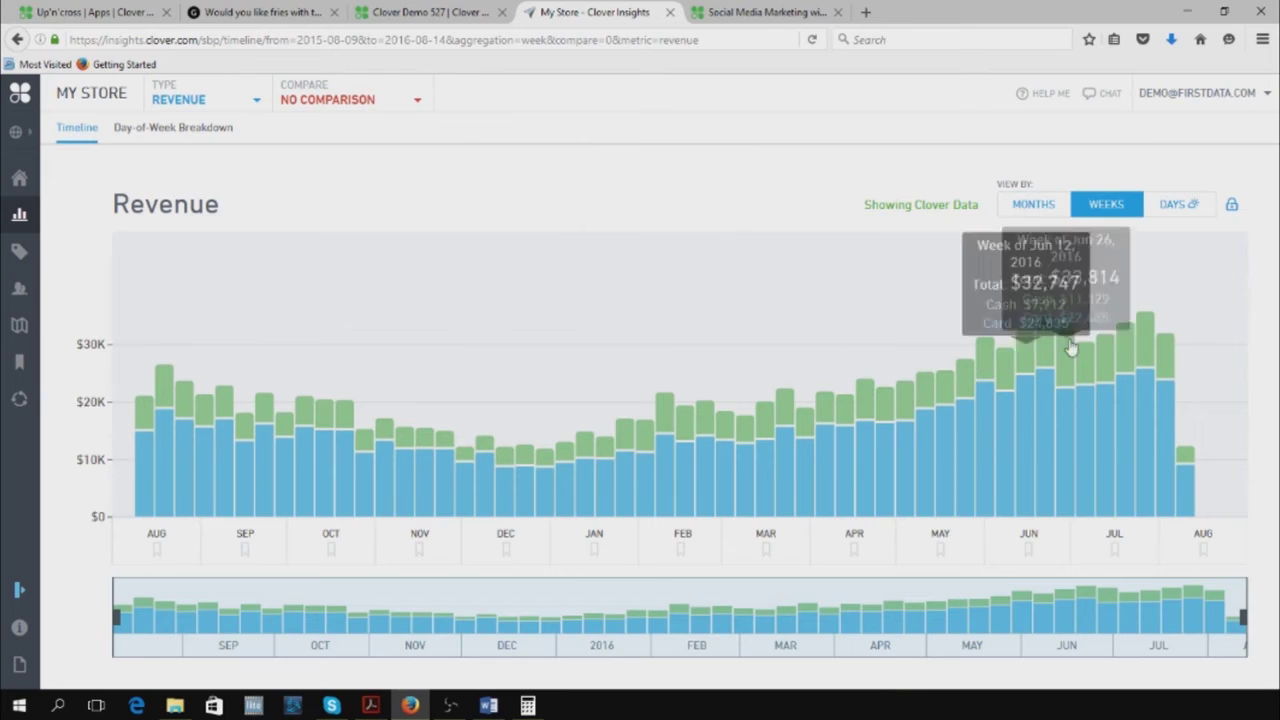
click(1172, 207)
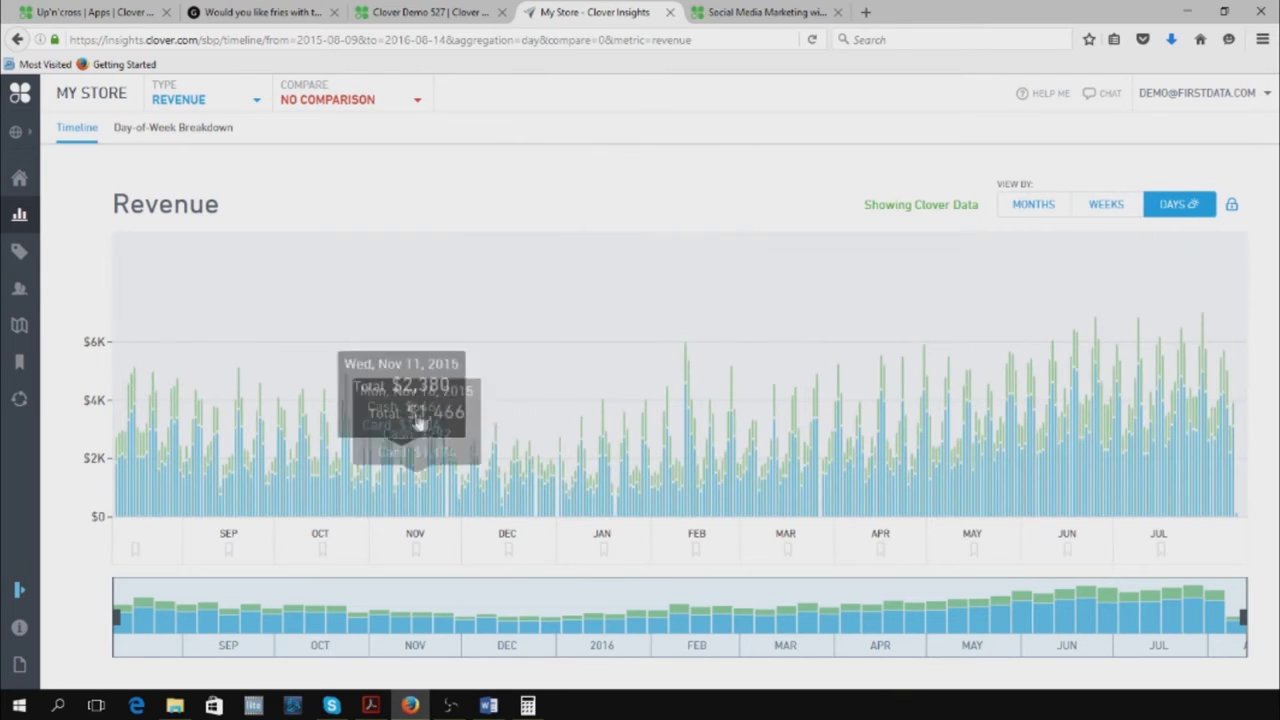
mouse_move(689, 404)
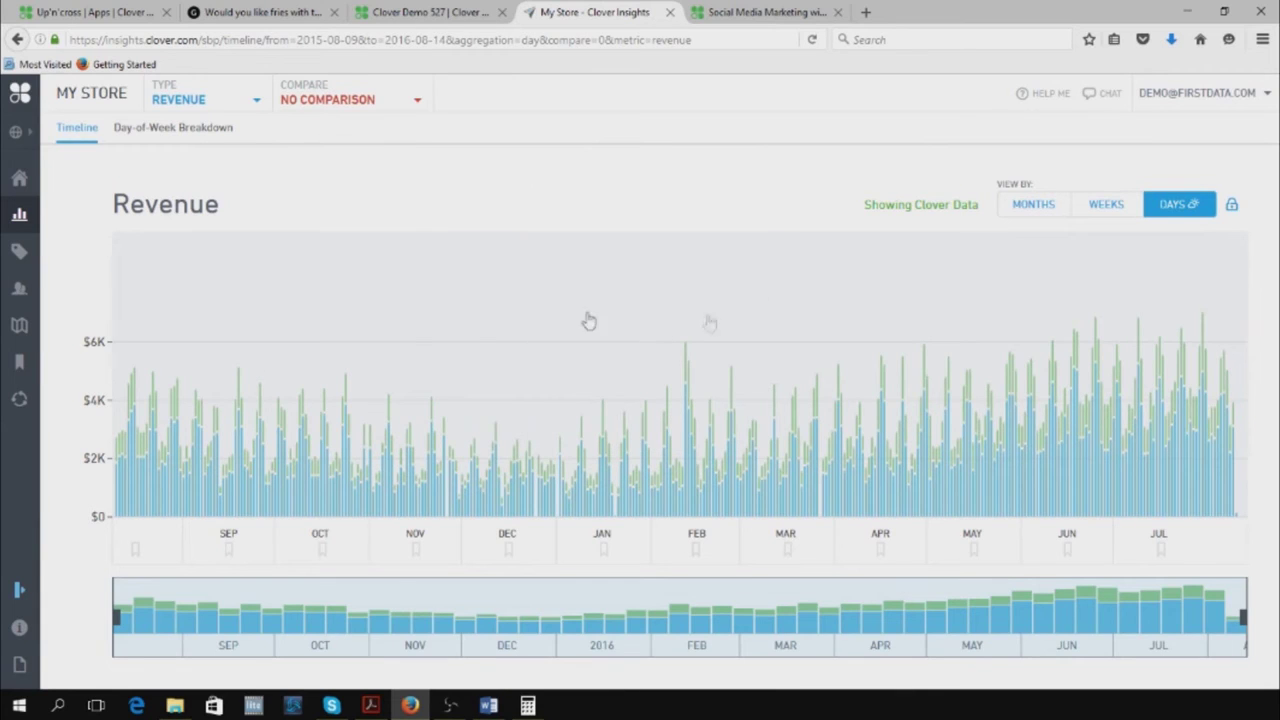
click(410, 100)
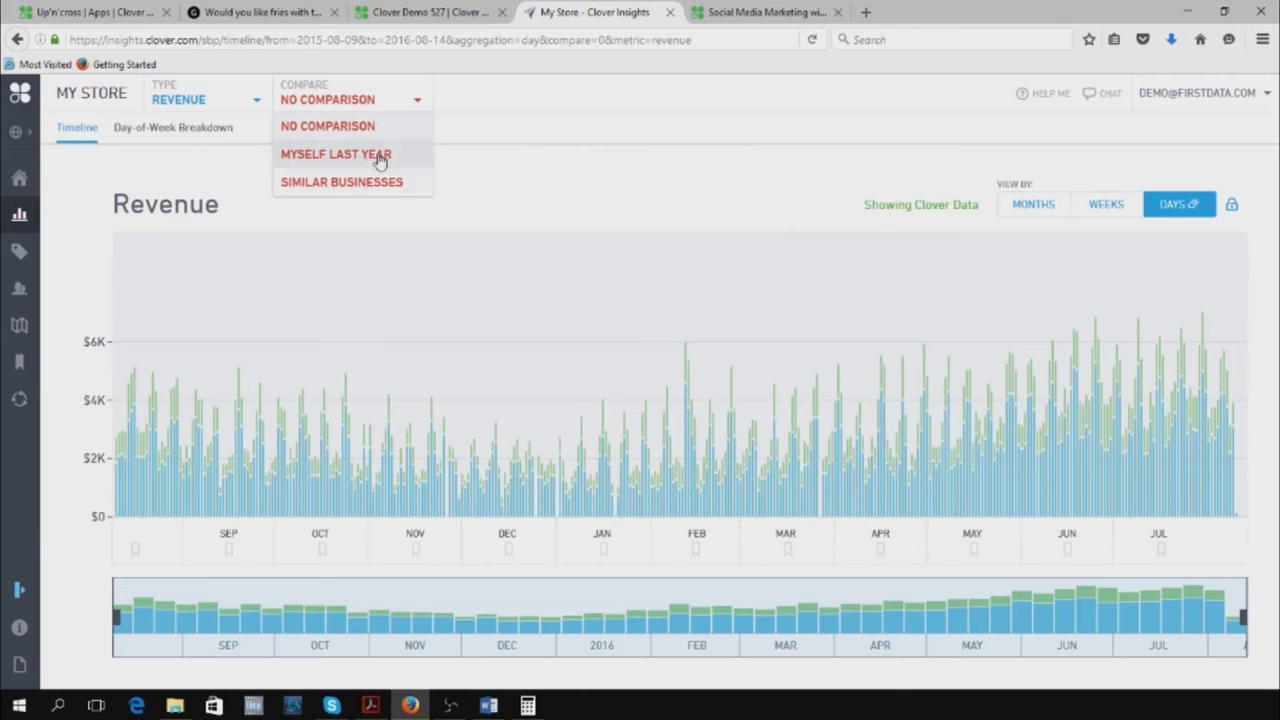
Compare daily revenue with Myself Last Year, then Similar Businesses, and return to My Dashboard.
click(381, 157)
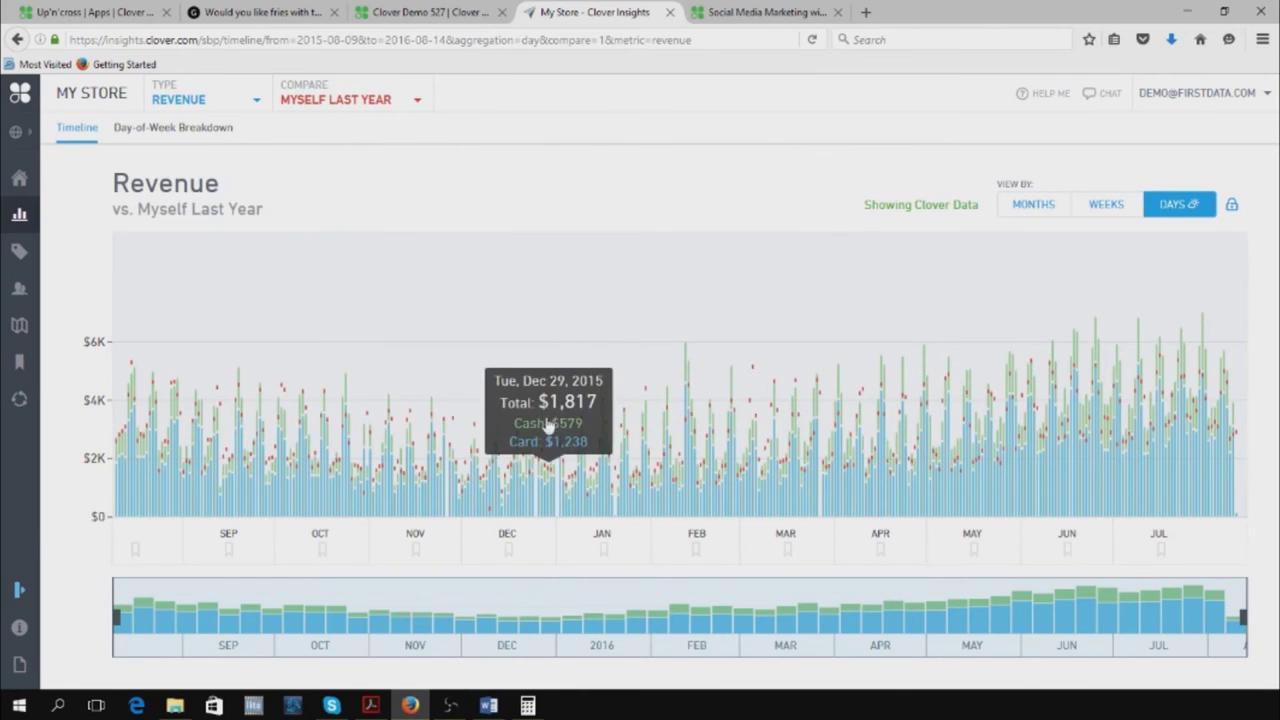
click(409, 115)
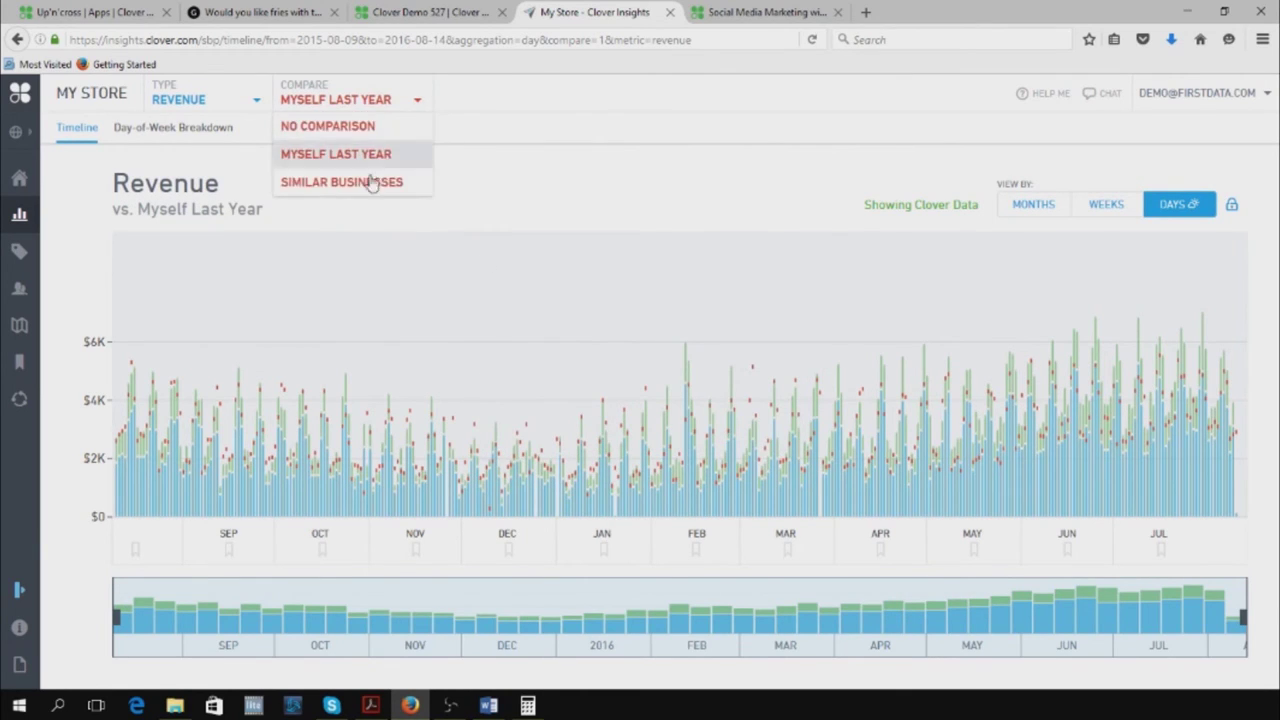
click(371, 182)
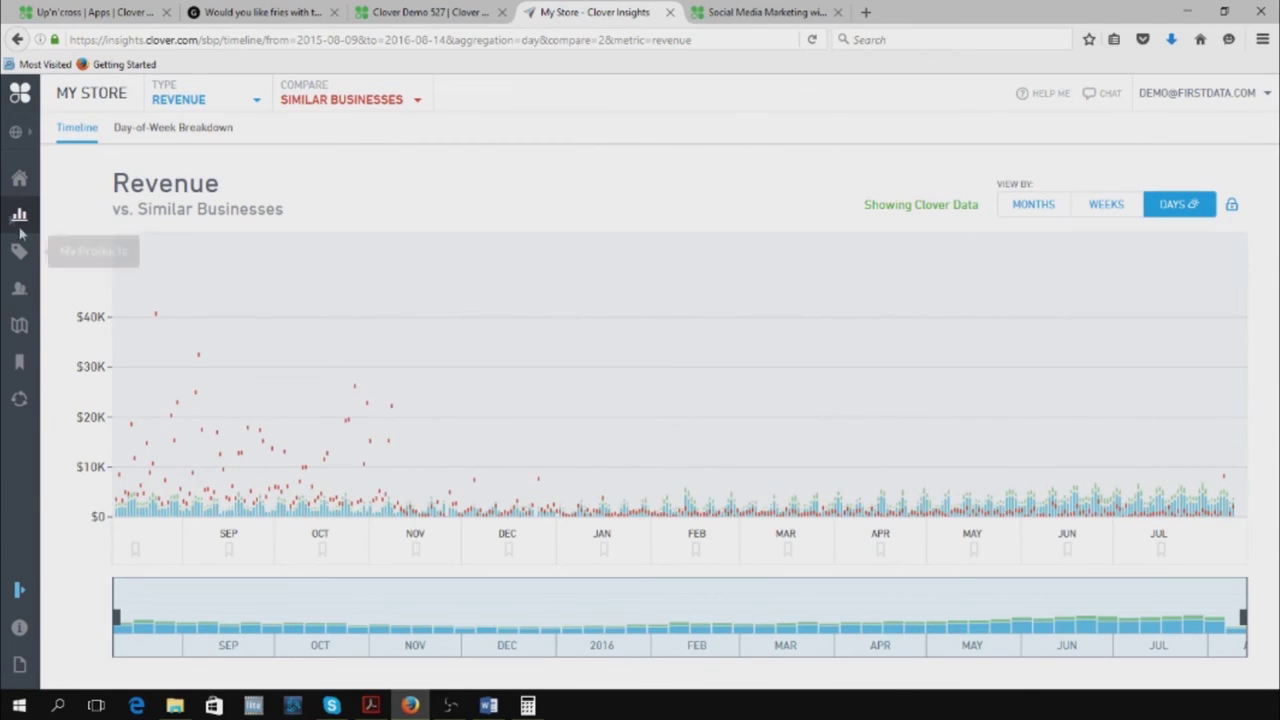
click(20, 178)
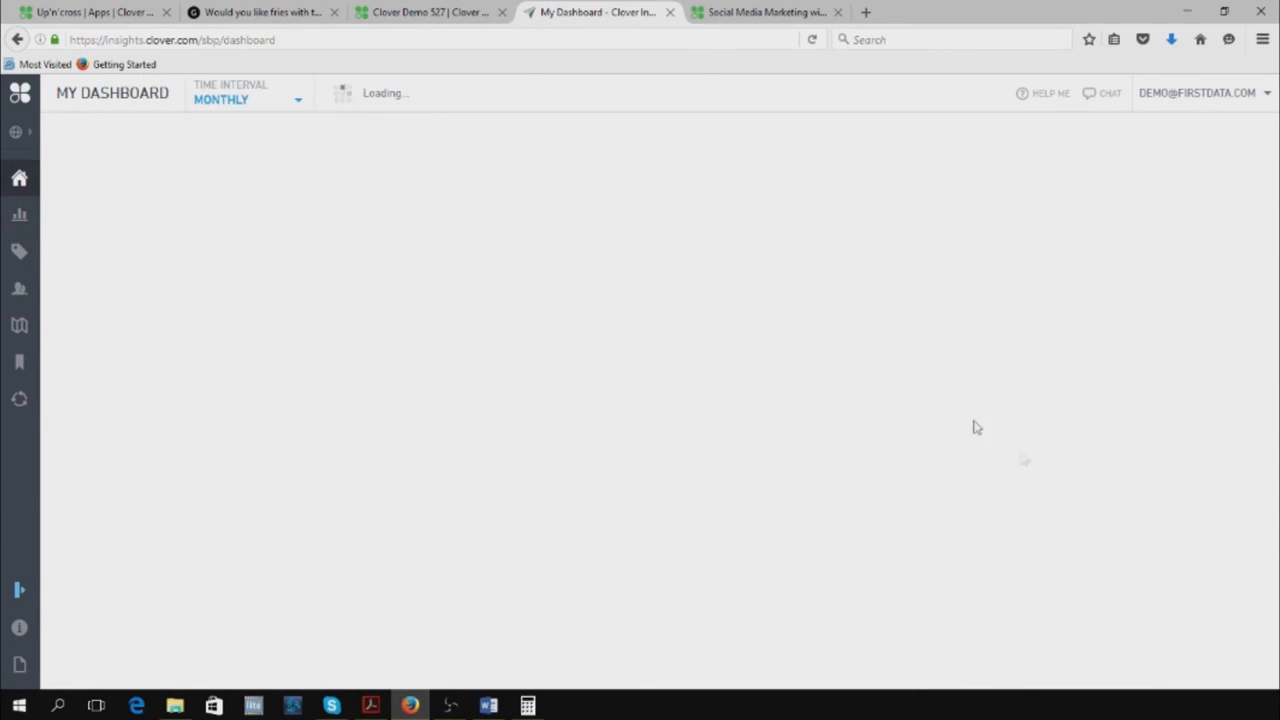